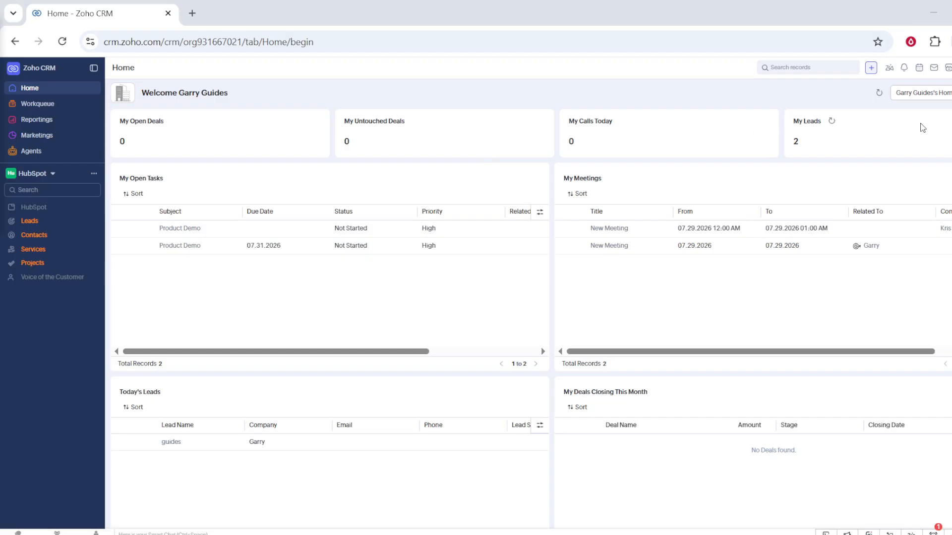
Step: Open the Leads module's field listing in the Modules and Fields setup and review its fields and data types
left_click(951, 68)
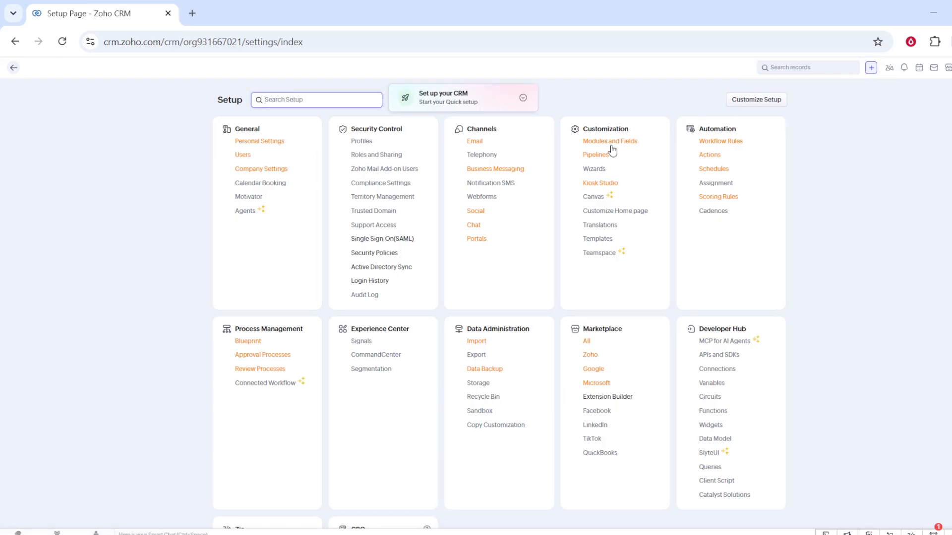
left_click(611, 146)
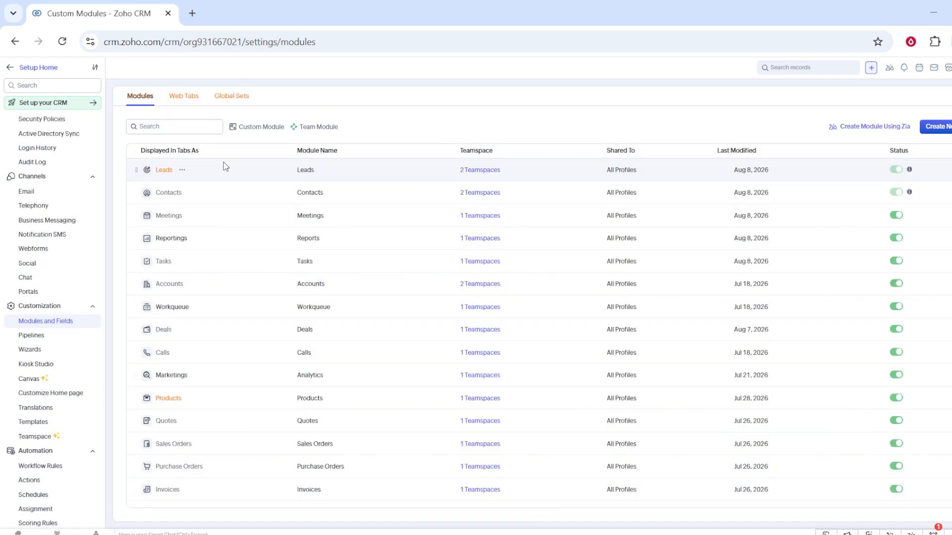
left_click(182, 171)
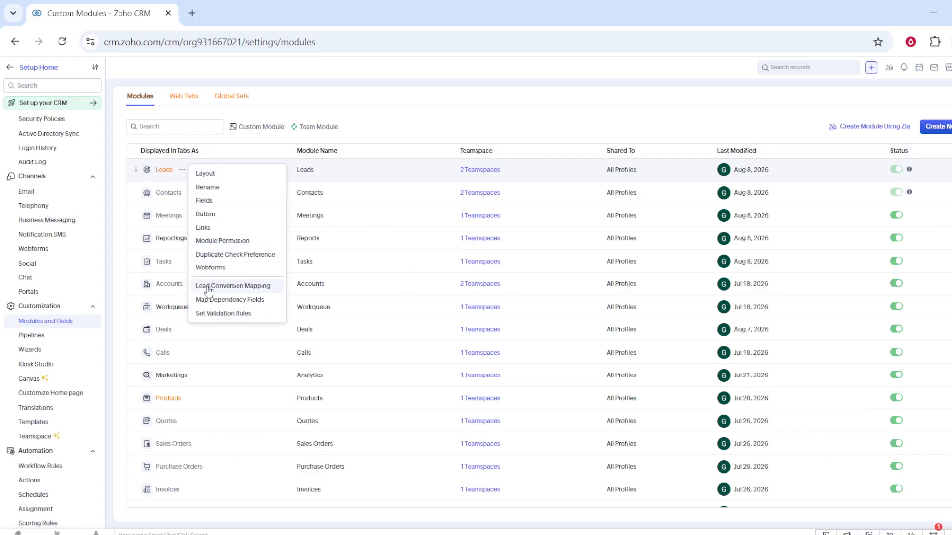
left_click(204, 201)
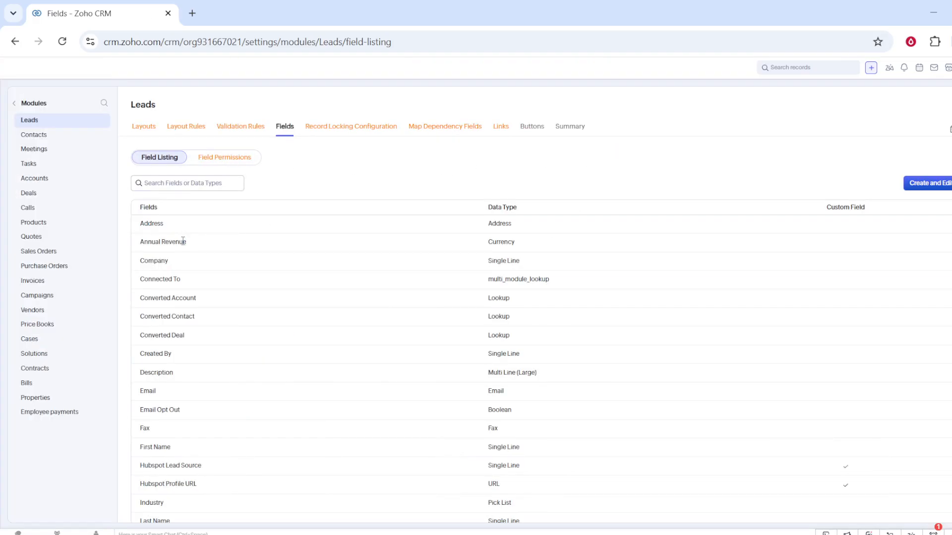
scroll(183, 241, "down", 6)
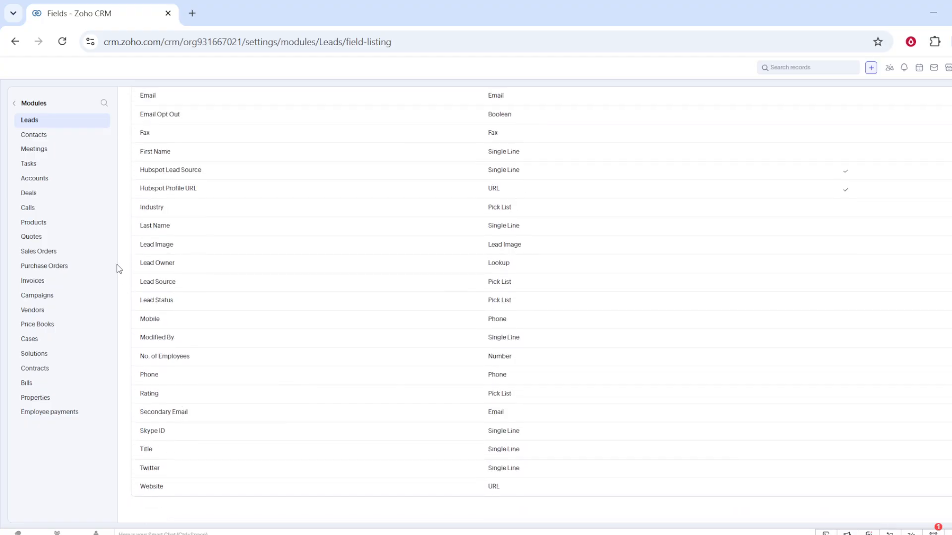
left_click(14, 104)
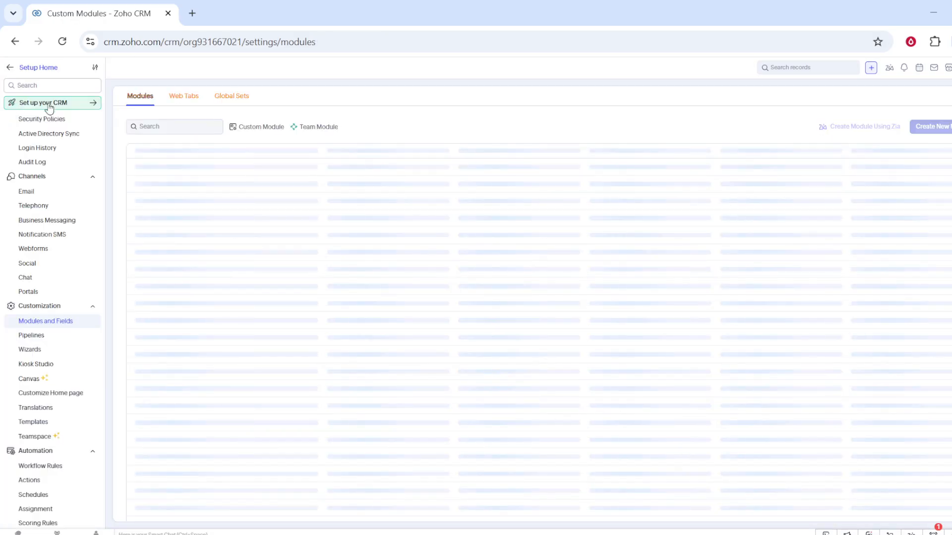
Step: In the Standard deal pipeline, move the Proposal/Price Quote stage directly after Needs Analysis and save the pipeline
left_click(39, 339)
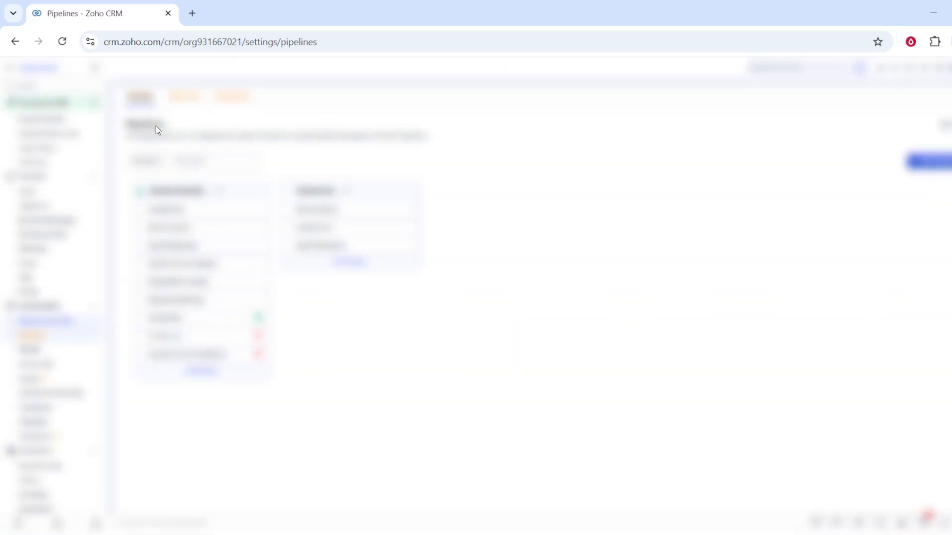
scroll(209, 278, "down", 1)
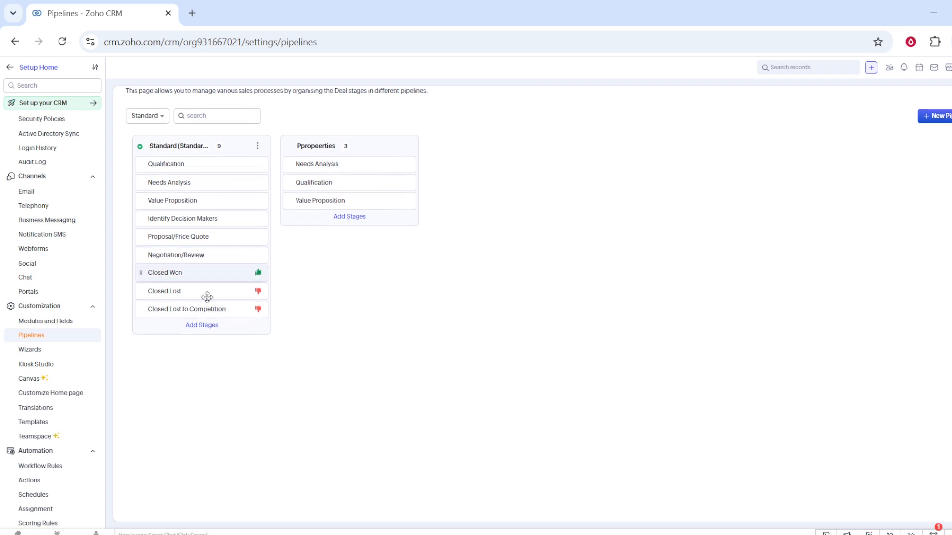
scroll(195, 295, "up", 1)
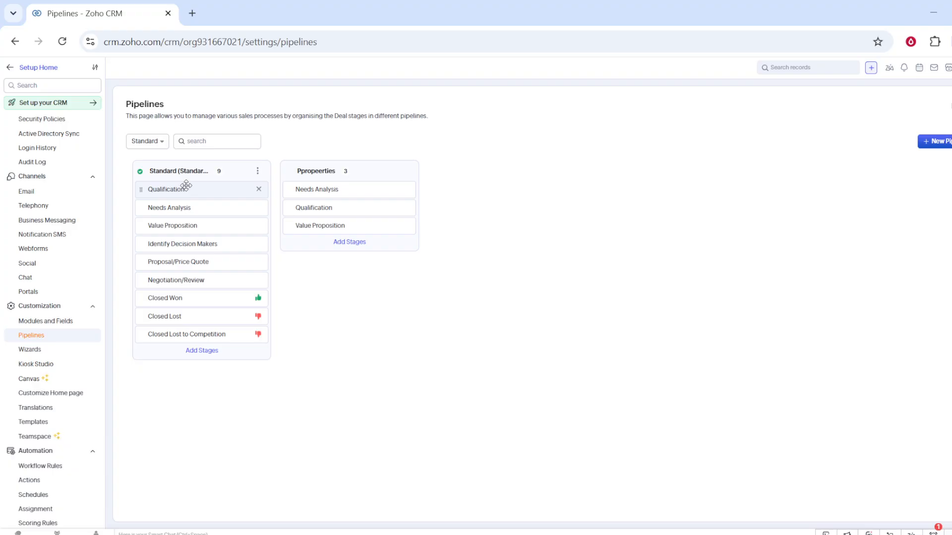
scroll(187, 199, "down", 2)
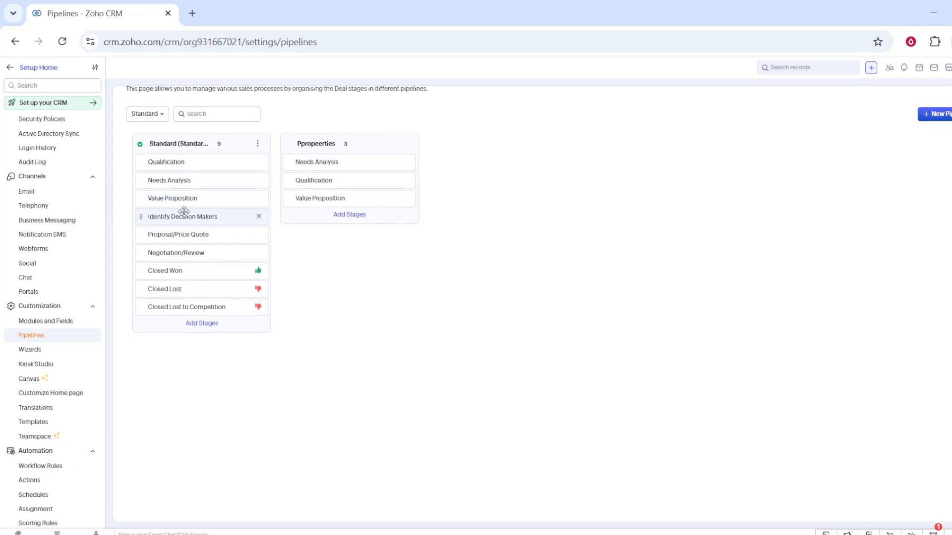
left_click_drag(187, 235, 179, 165)
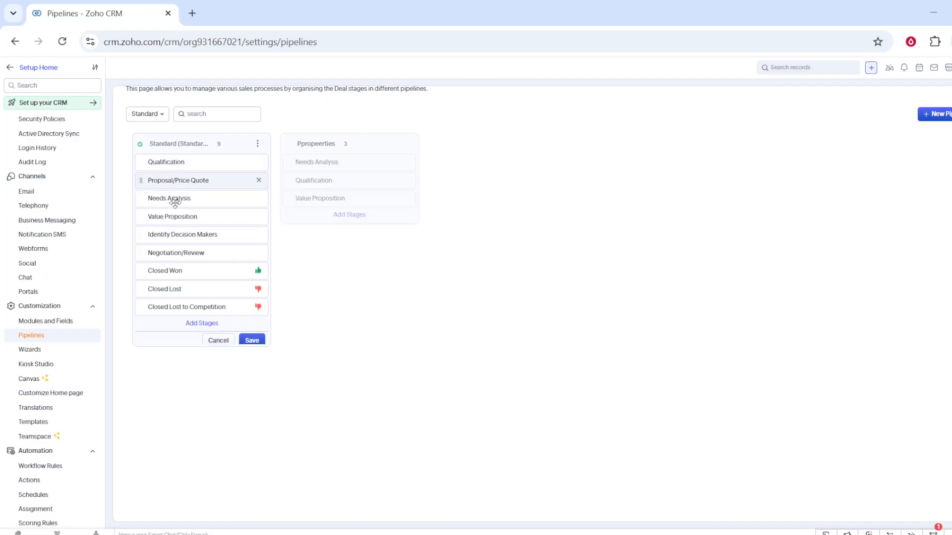
left_click_drag(164, 203, 166, 183)
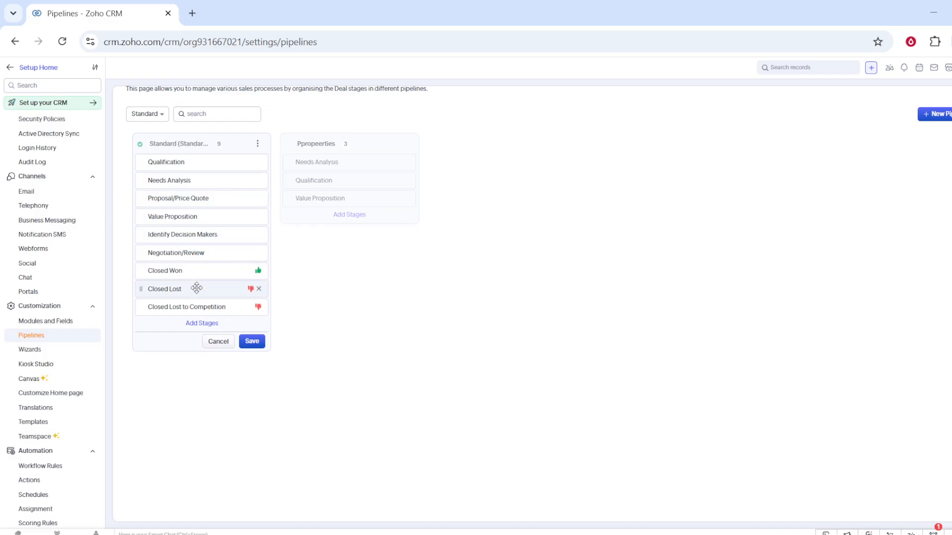
left_click(252, 342)
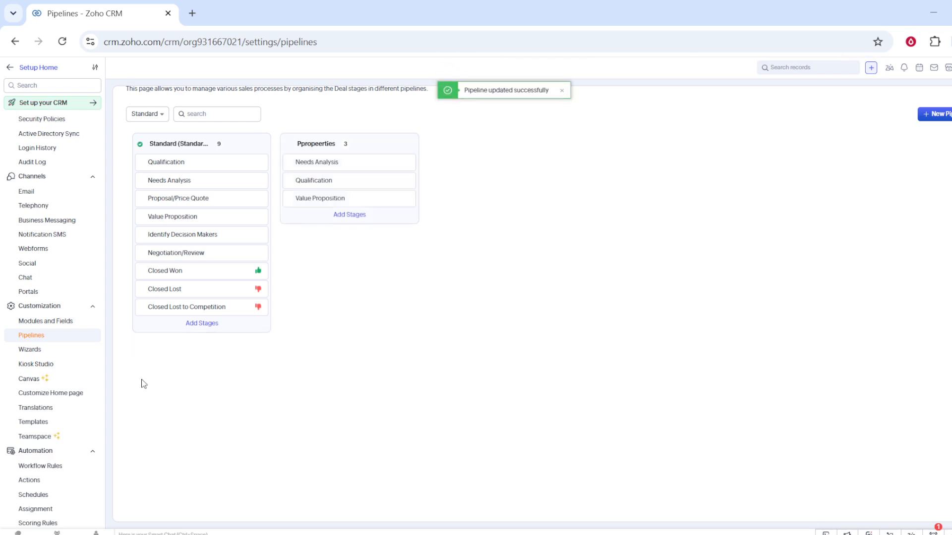
Step: Create a blueprint named Funnel for the Leads module with the Standard layout and the Lead Status field
scroll(80, 376, "down", 3)
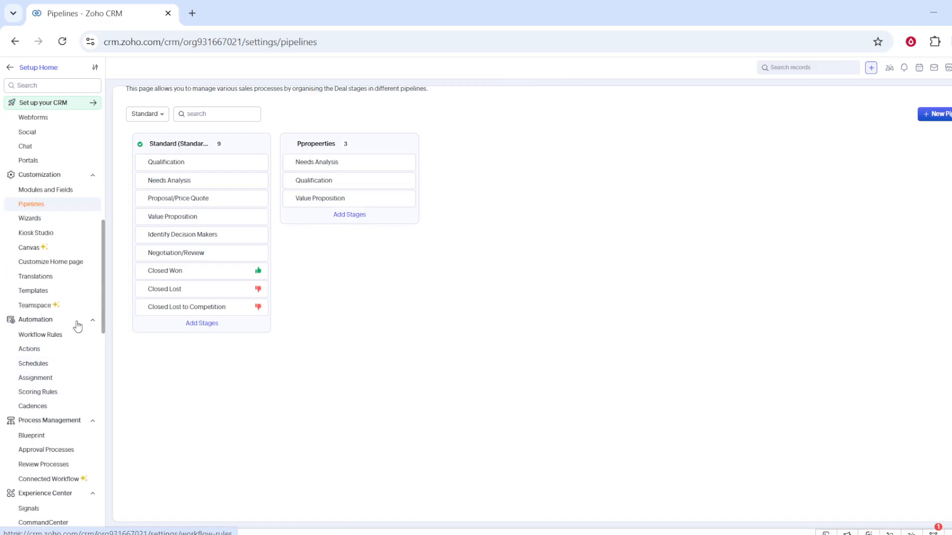
scroll(77, 328, "down", 1)
left_click(44, 375)
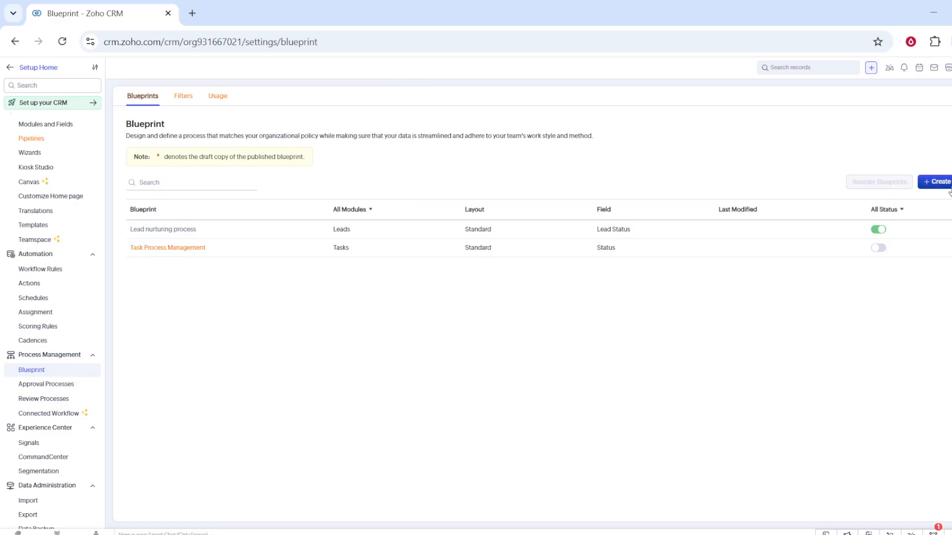
left_click(936, 182)
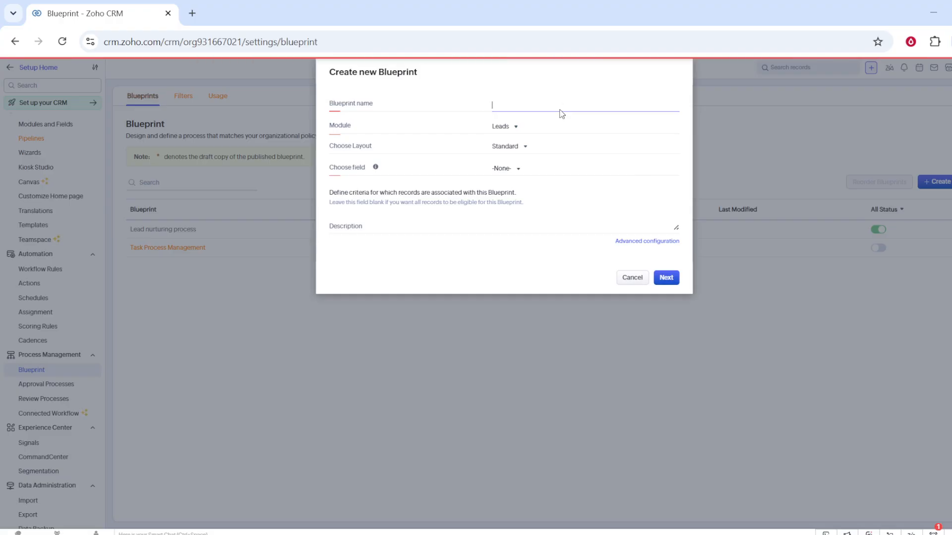
type("Funnel")
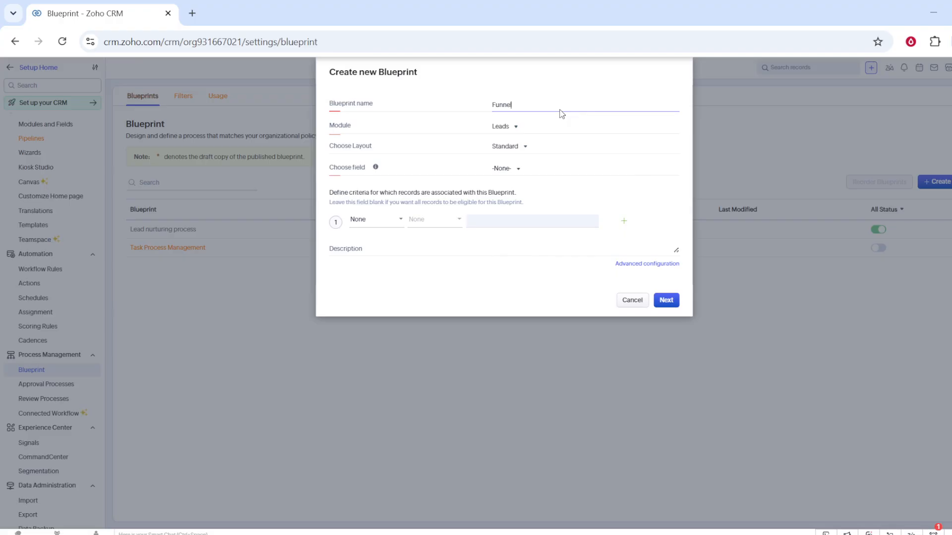
left_click(511, 131)
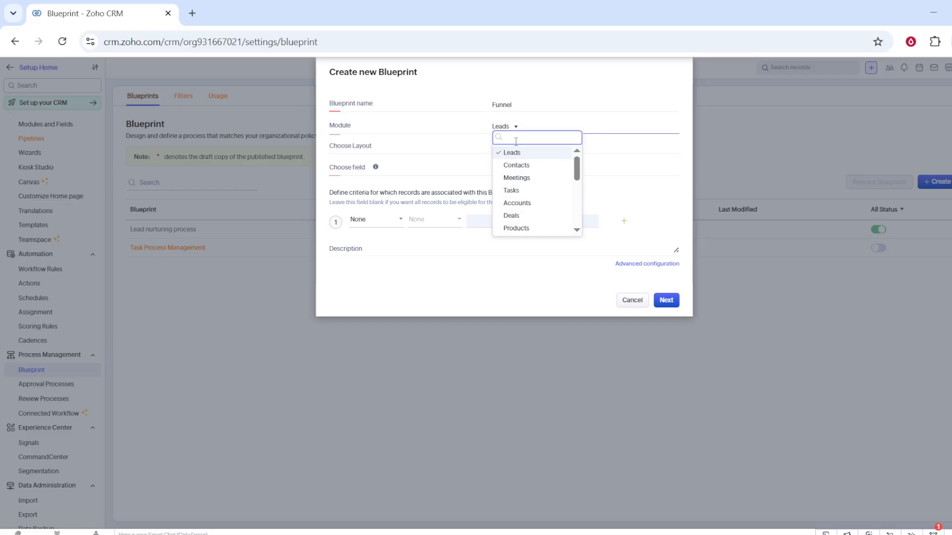
left_click(510, 156)
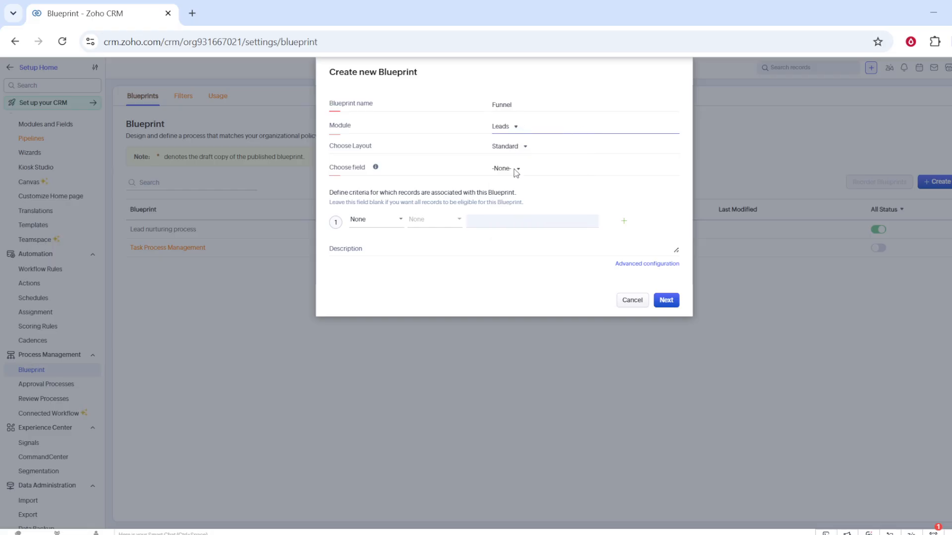
left_click(514, 174)
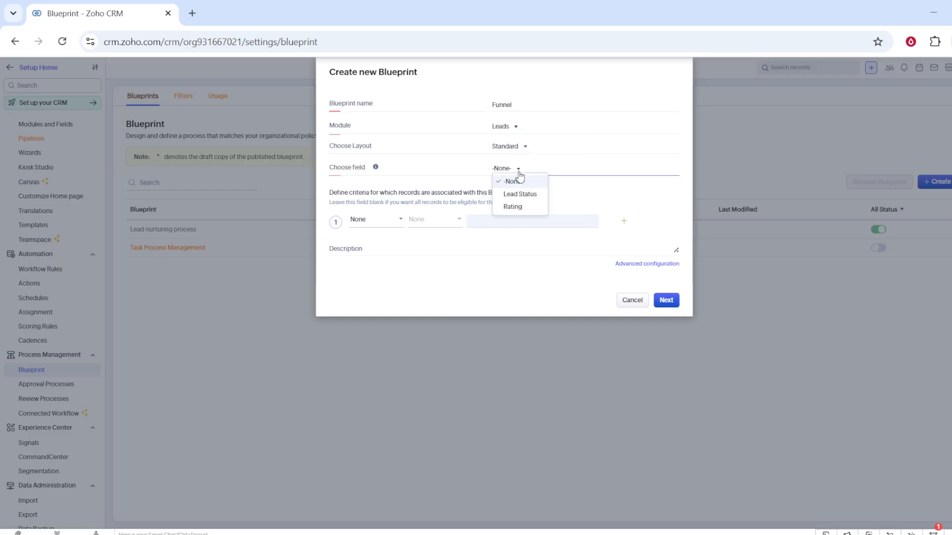
left_click(523, 194)
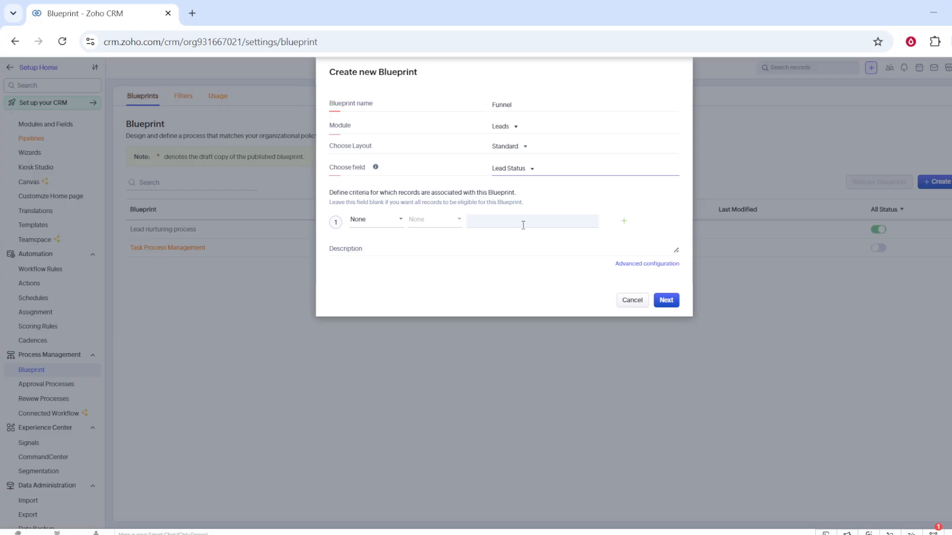
left_click(670, 306)
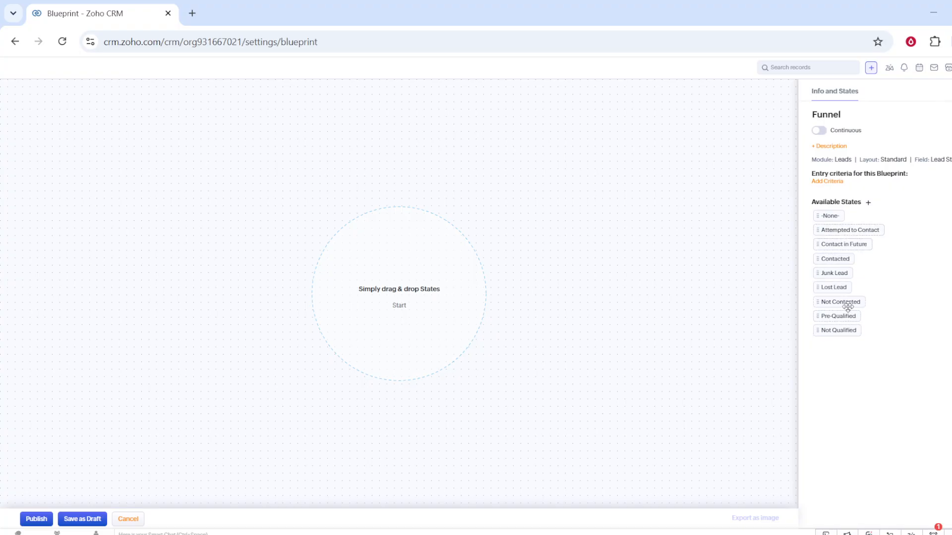
Step: Add the Lost Lead, Pre-Qualified and Attempted to Contact states to the Funnel blueprint and make it continuous
left_click_drag(840, 288, 393, 296)
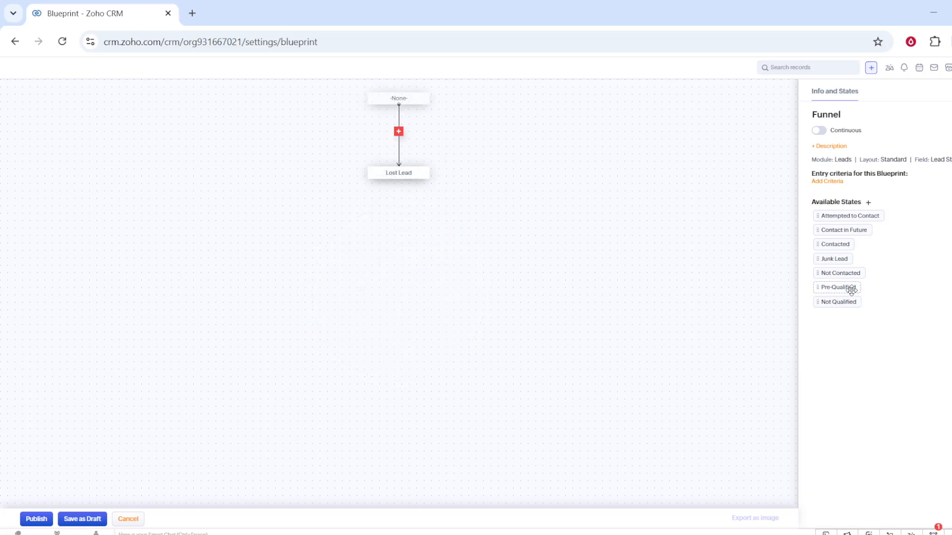
left_click_drag(852, 290, 406, 214)
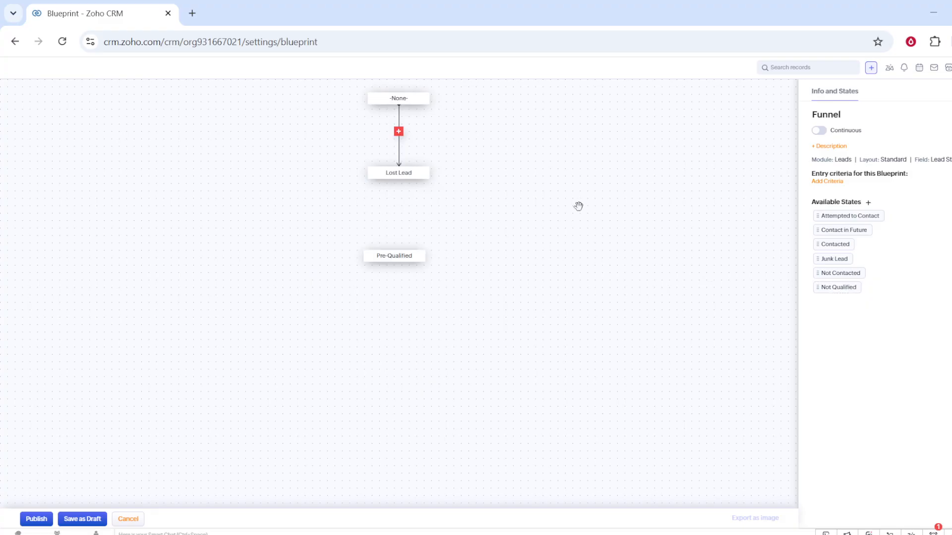
left_click(826, 135)
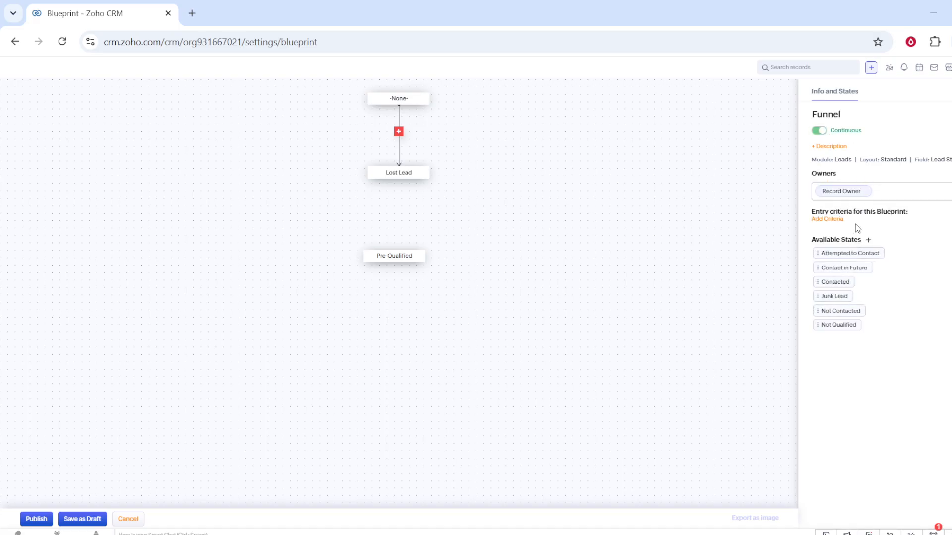
left_click_drag(850, 258, 396, 317)
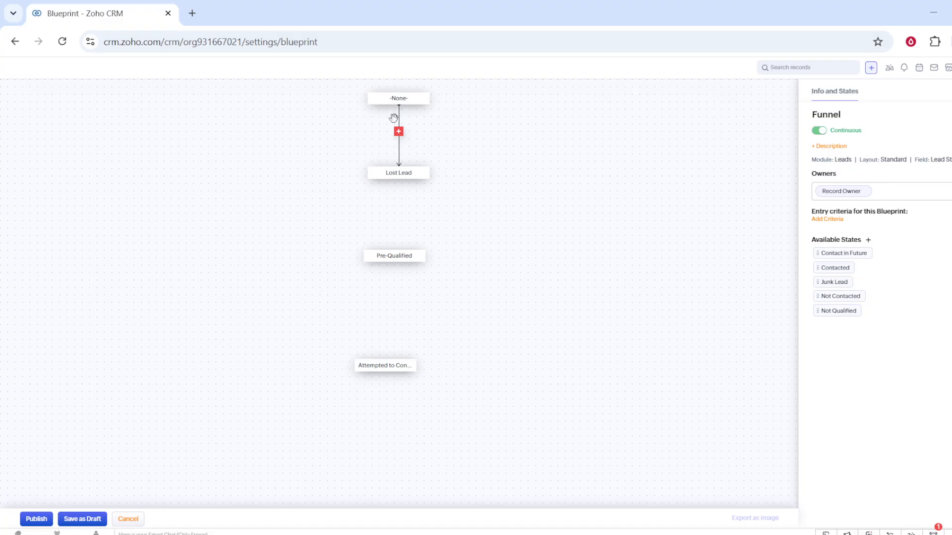
Step: Rearrange the blueprint states so Pre-Qualified and Lost Lead sit side by side just below the -None- state
left_click_drag(383, 264, 385, 263)
mouse_move(381, 366)
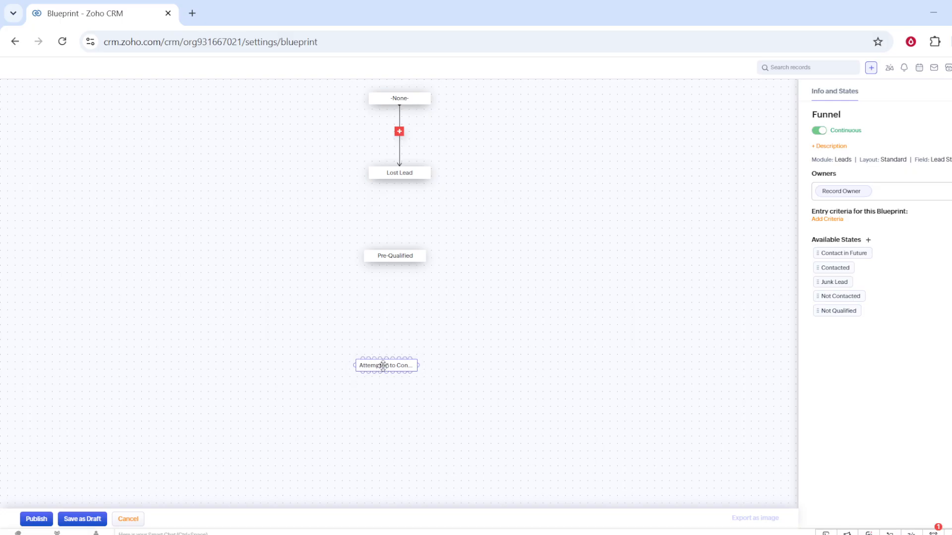
left_click_drag(383, 366, 394, 370)
mouse_move(389, 260)
left_click_drag(391, 258, 399, 210)
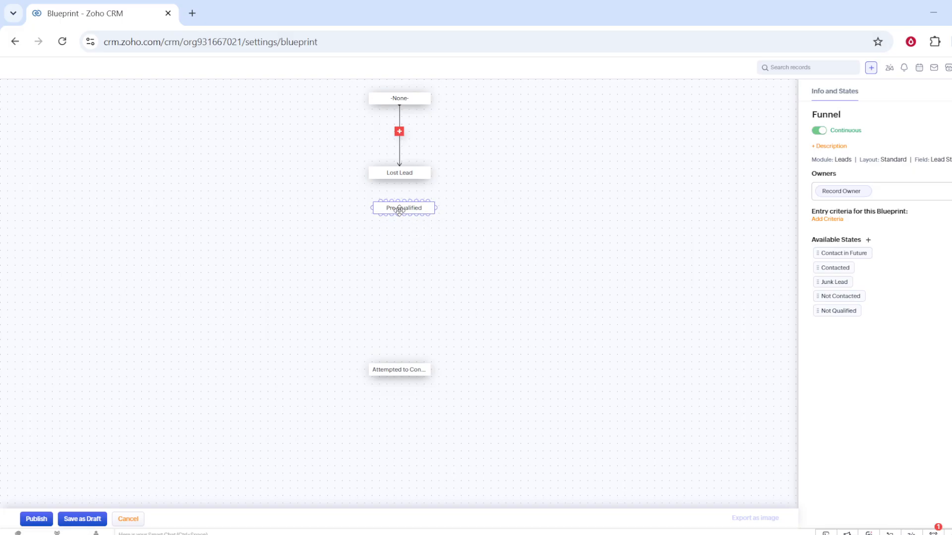
left_click_drag(406, 212, 367, 139)
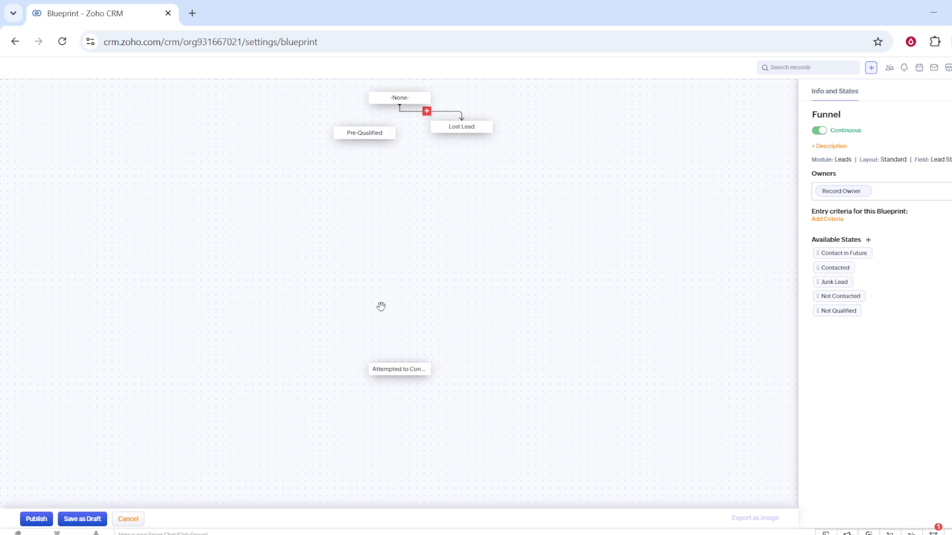
Step: Place the Attempted to Contact state just below Lost Lead and try to publish the Funnel blueprint
left_click(427, 112)
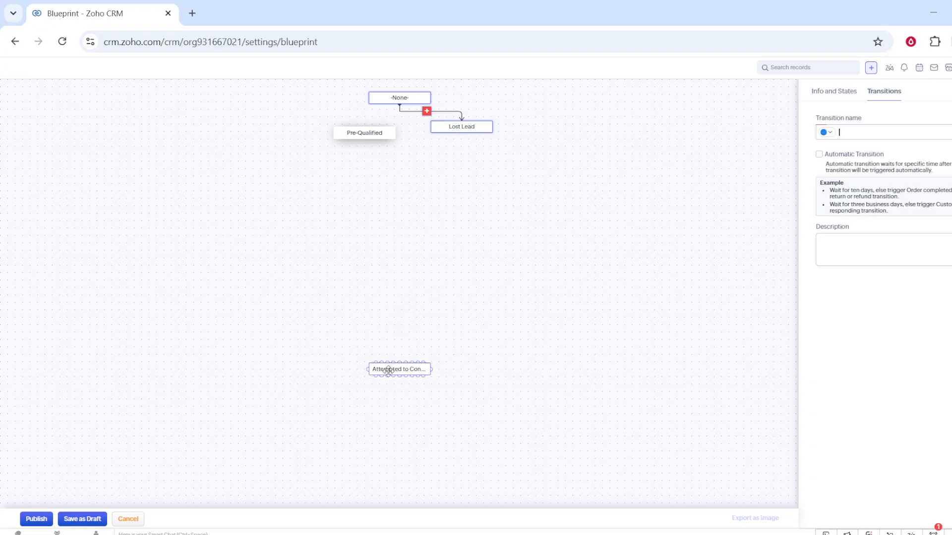
left_click_drag(393, 365, 457, 147)
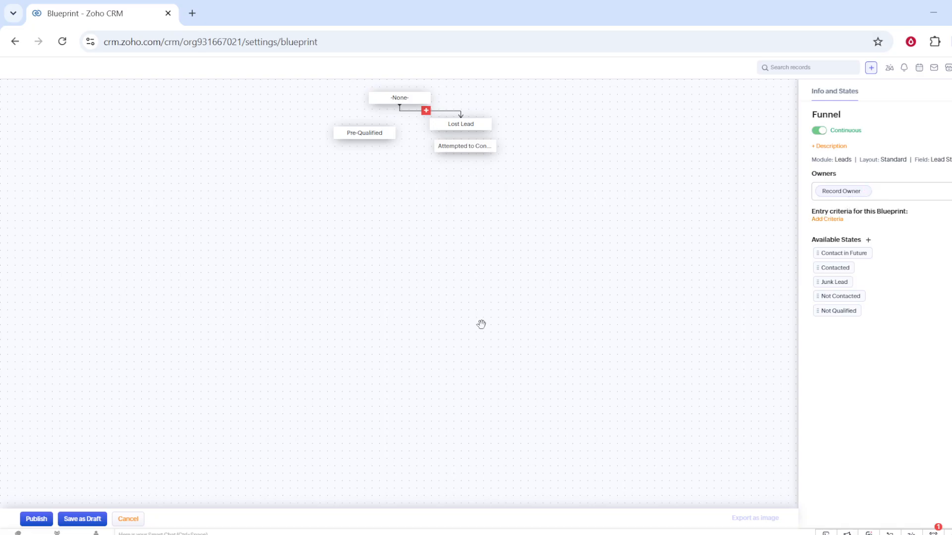
left_click(43, 520)
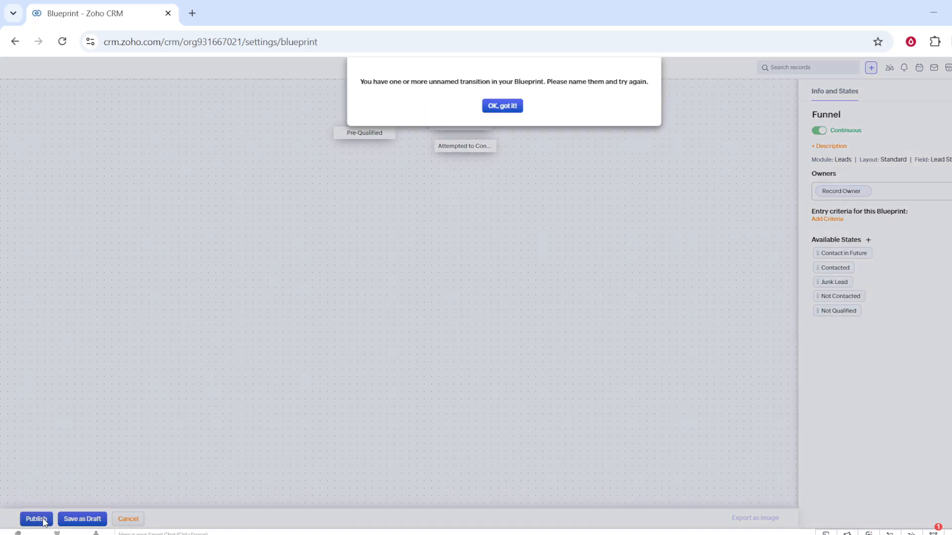